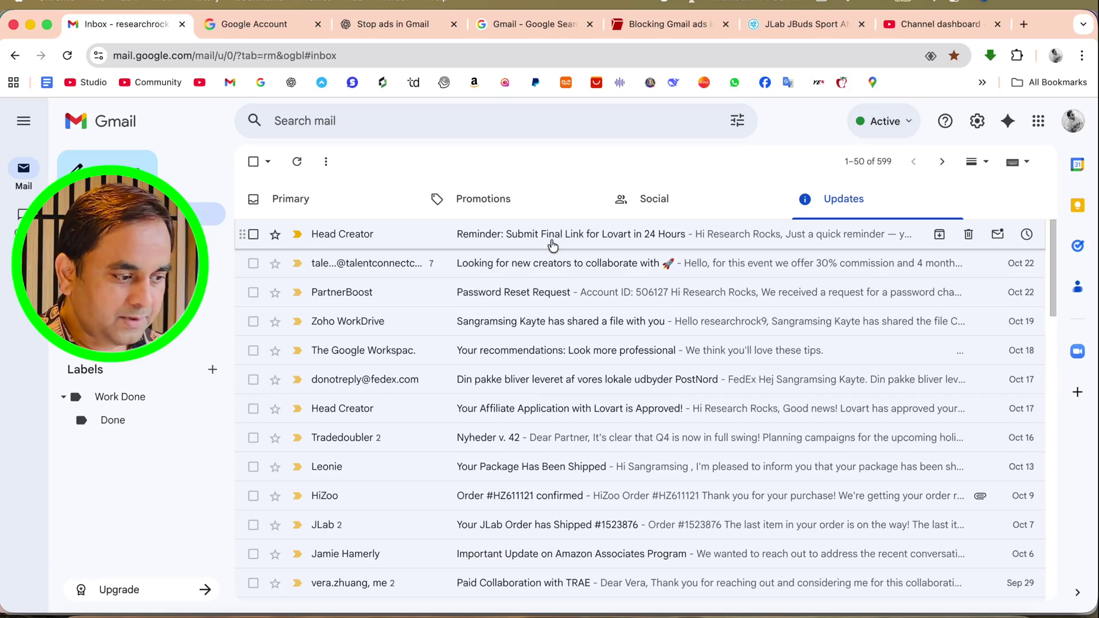
- Reload Gmail and browse Promotions, Social and Updates, settling on Promotions with its sponsored ads
click(68, 55)
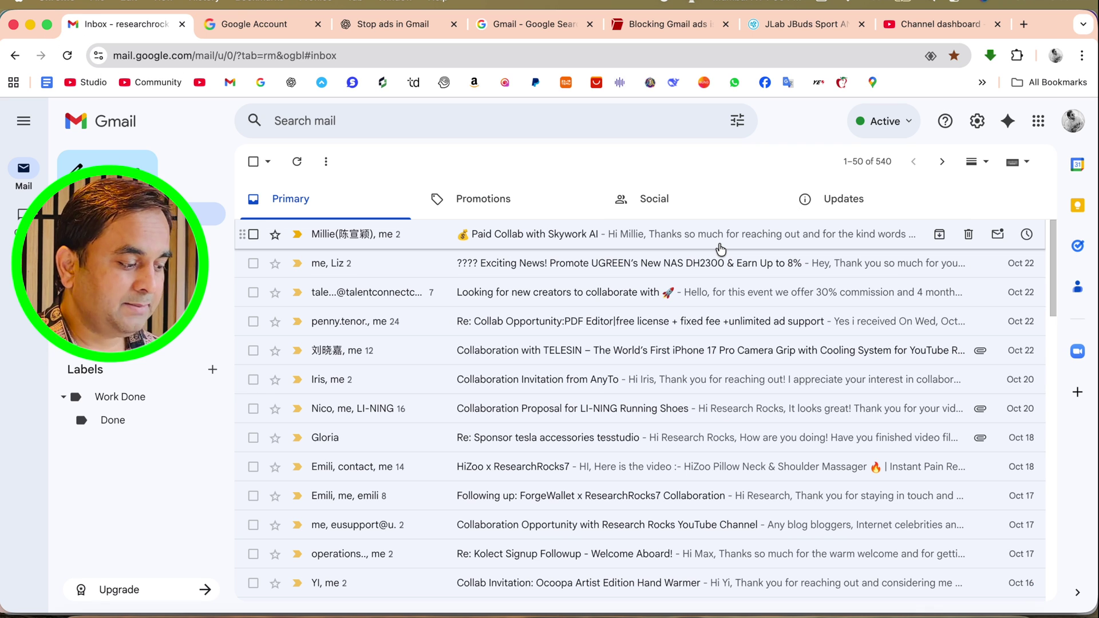
click(465, 216)
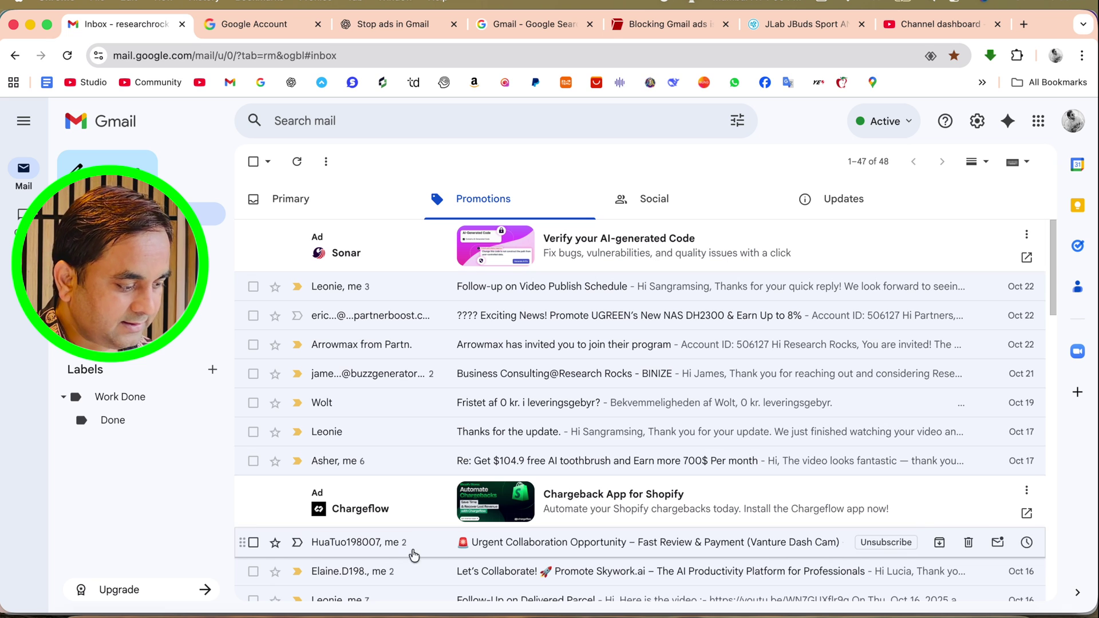
click(724, 218)
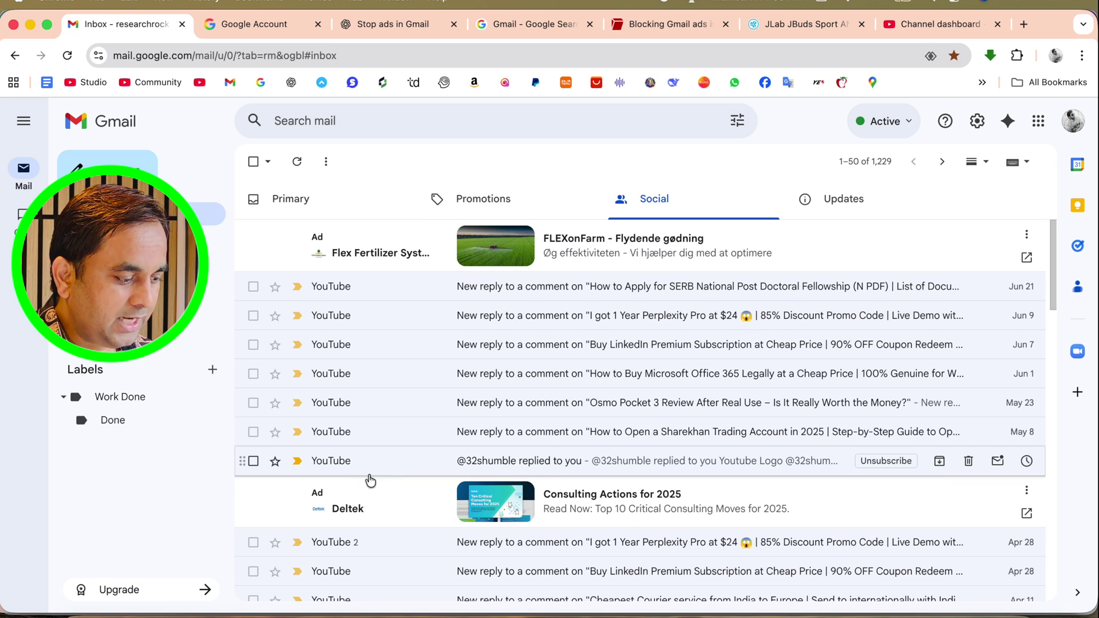
click(830, 200)
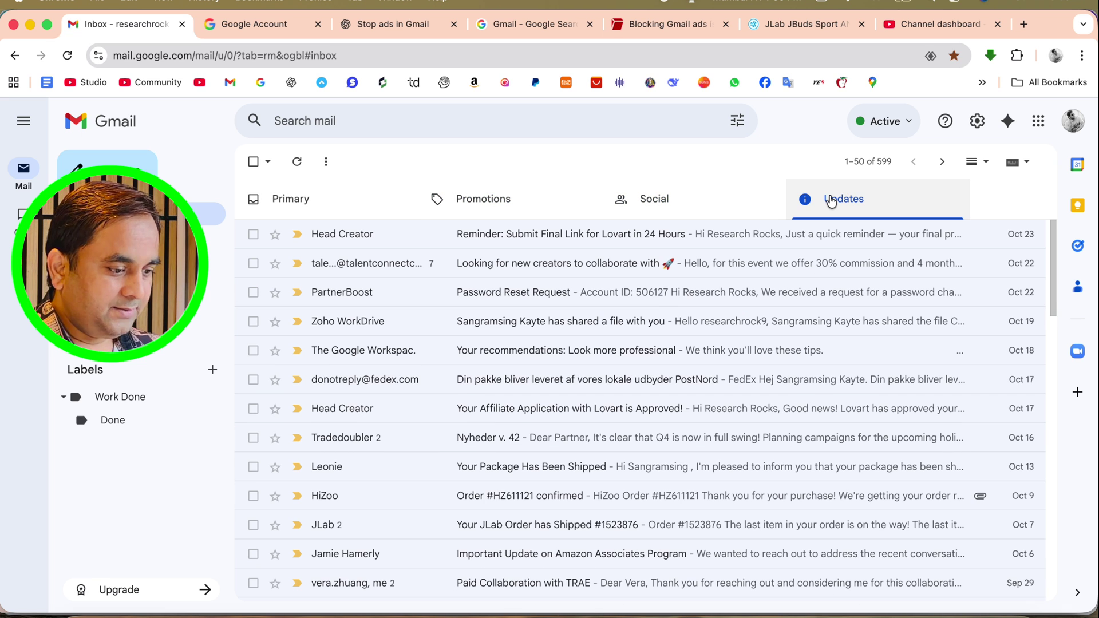
click(638, 200)
click(483, 206)
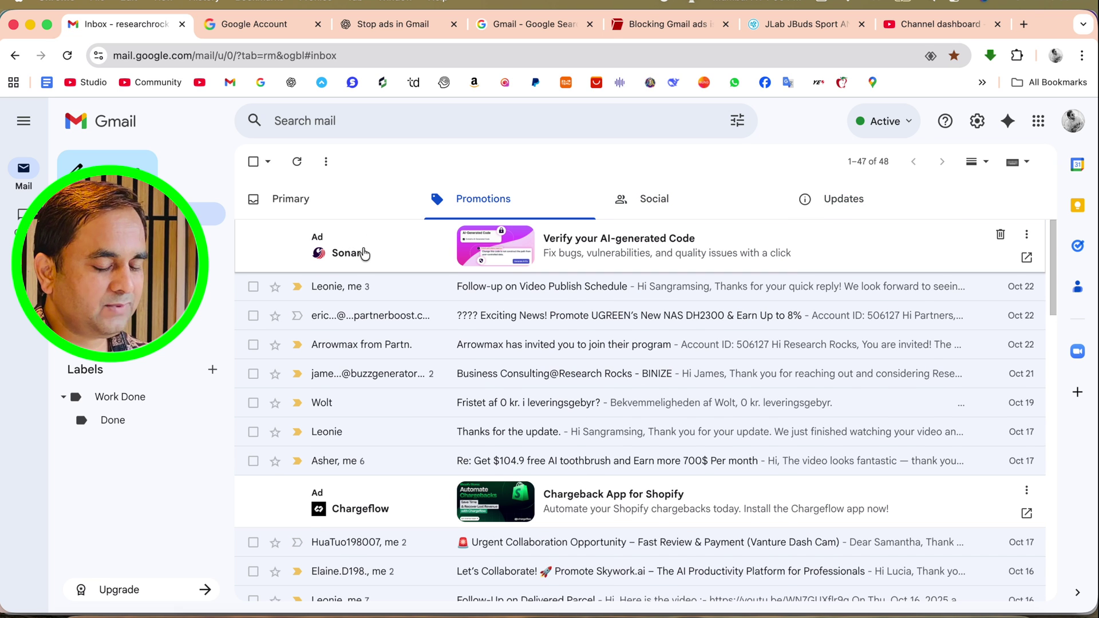
click(1080, 127)
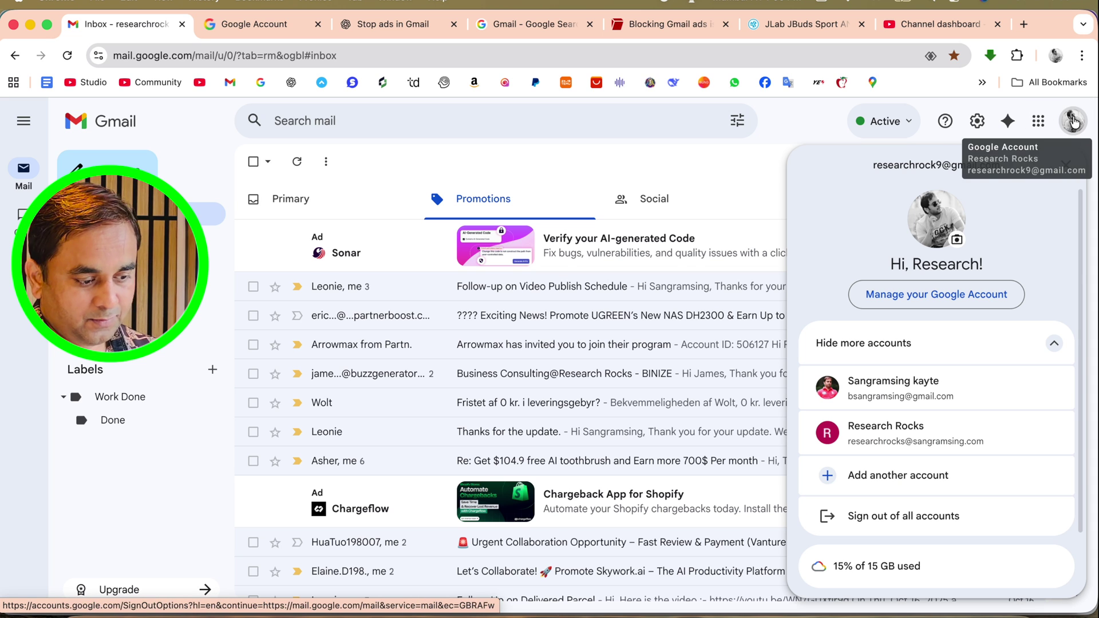
- Go from Manage your Google Account through Data & privacy to My Ad Center
click(943, 296)
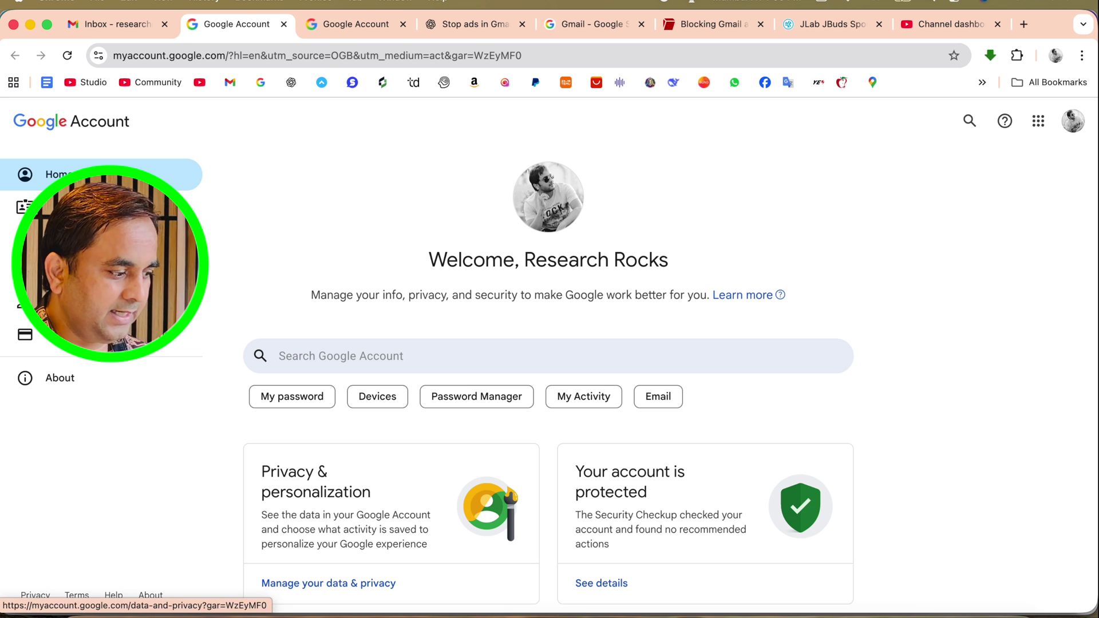
click(103, 240)
scroll(447, 276, down, 3)
scroll(448, 277, down, 2)
scroll(447, 276, down, 5)
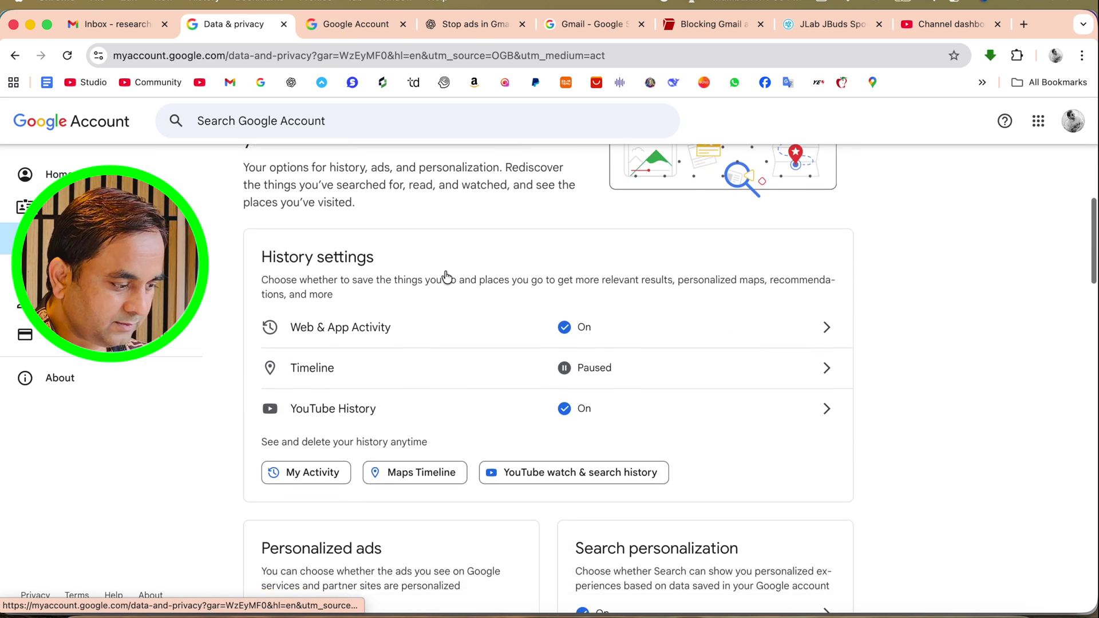
scroll(447, 273, down, 3)
scroll(444, 271, down, 2)
scroll(447, 271, down, 1)
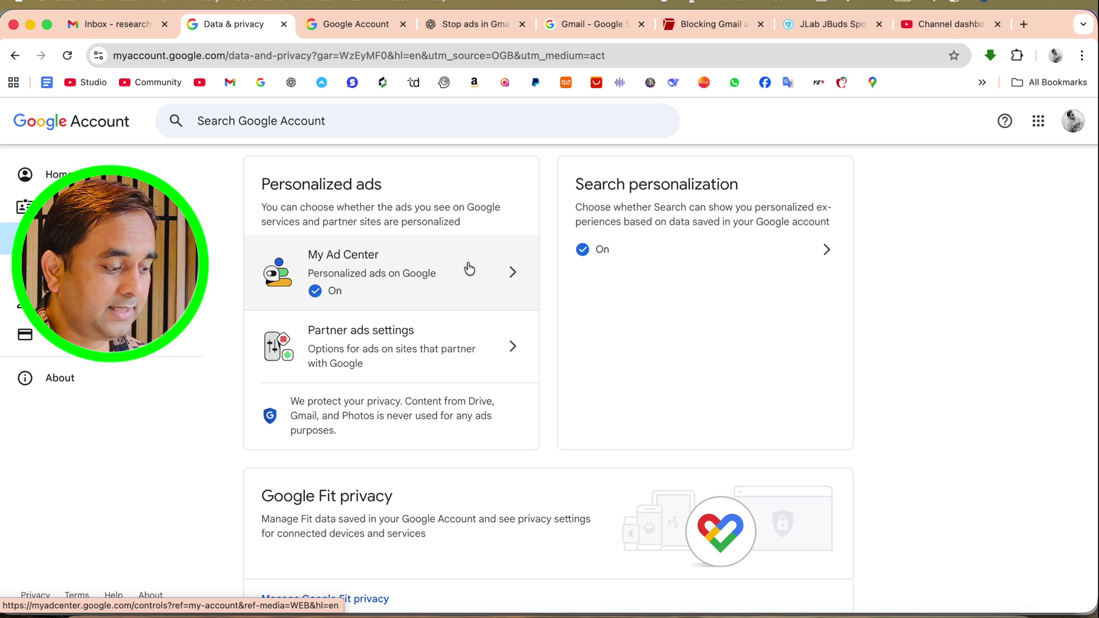
click(470, 268)
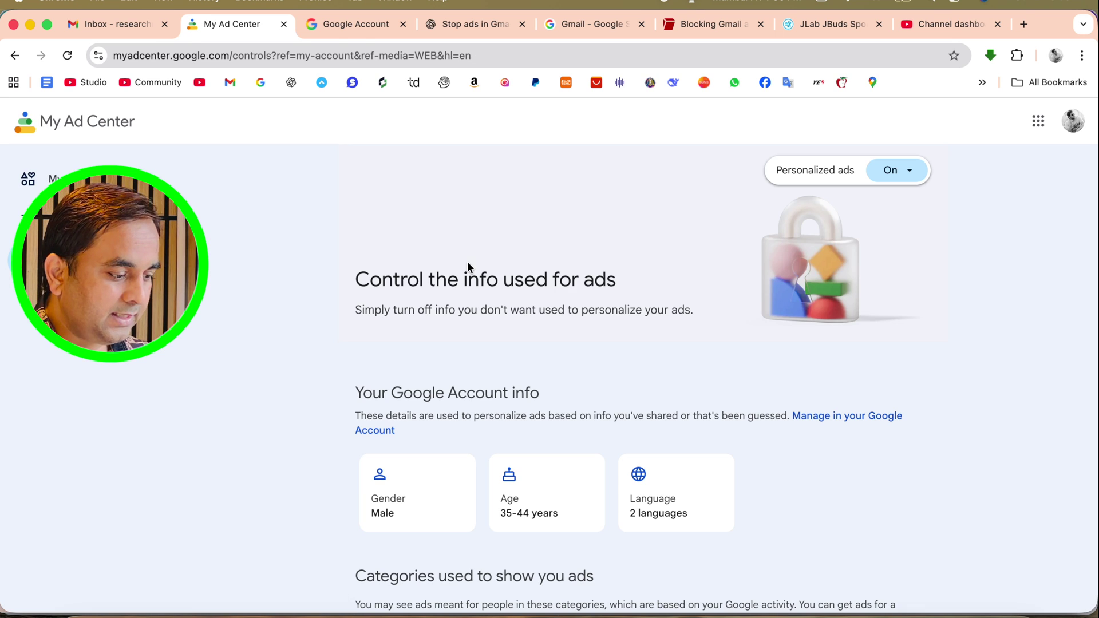
- Turn off personalized ads in My Ad Center and acknowledge the confirmation
click(911, 173)
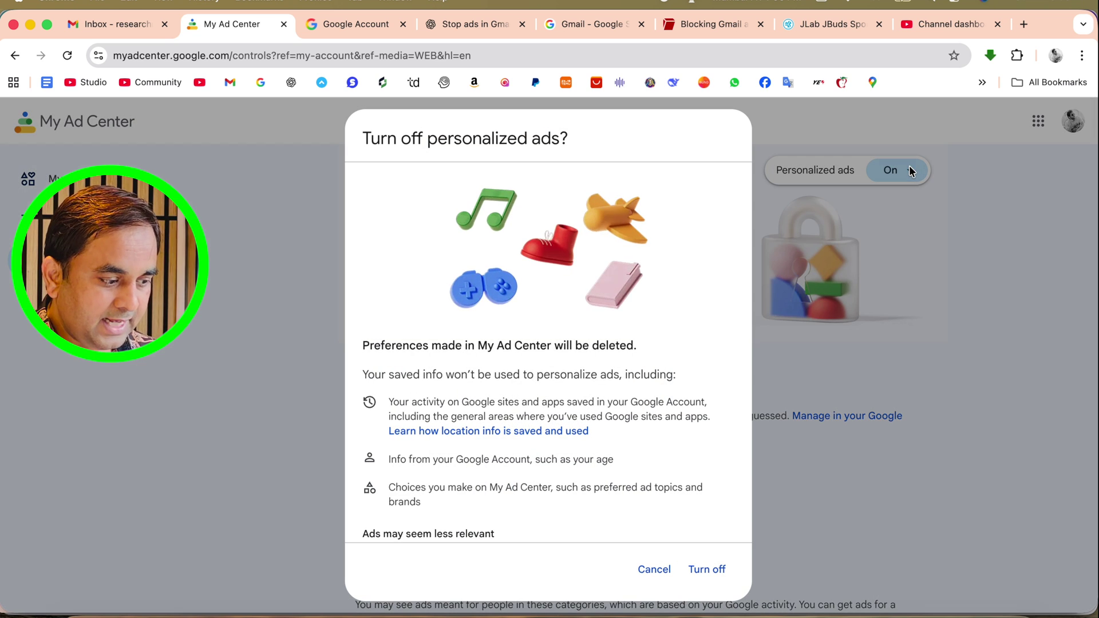
click(708, 571)
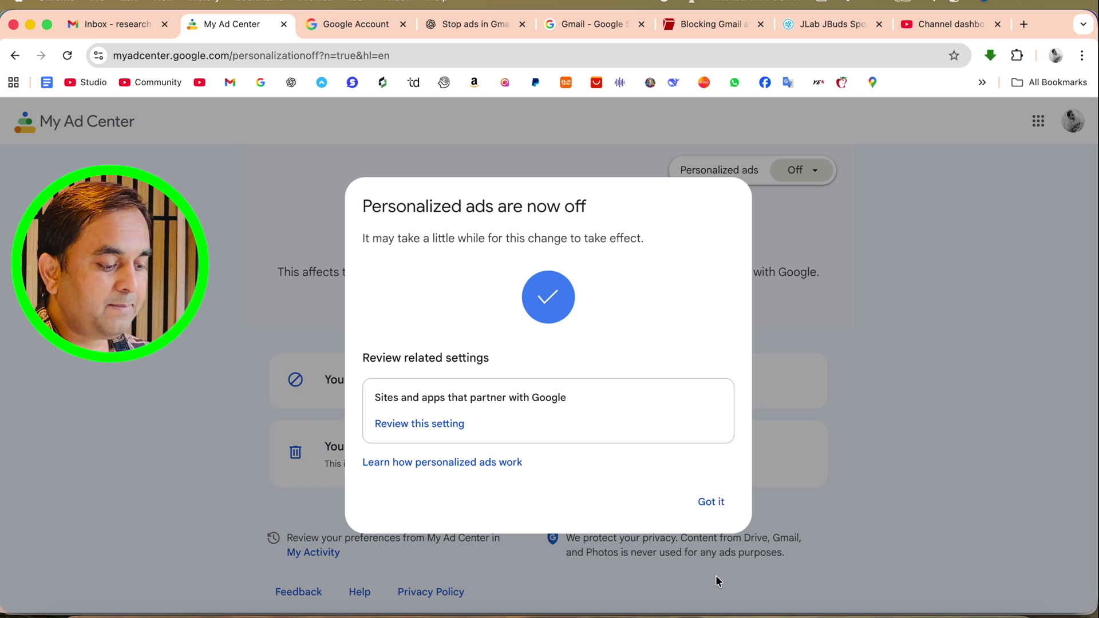
click(707, 503)
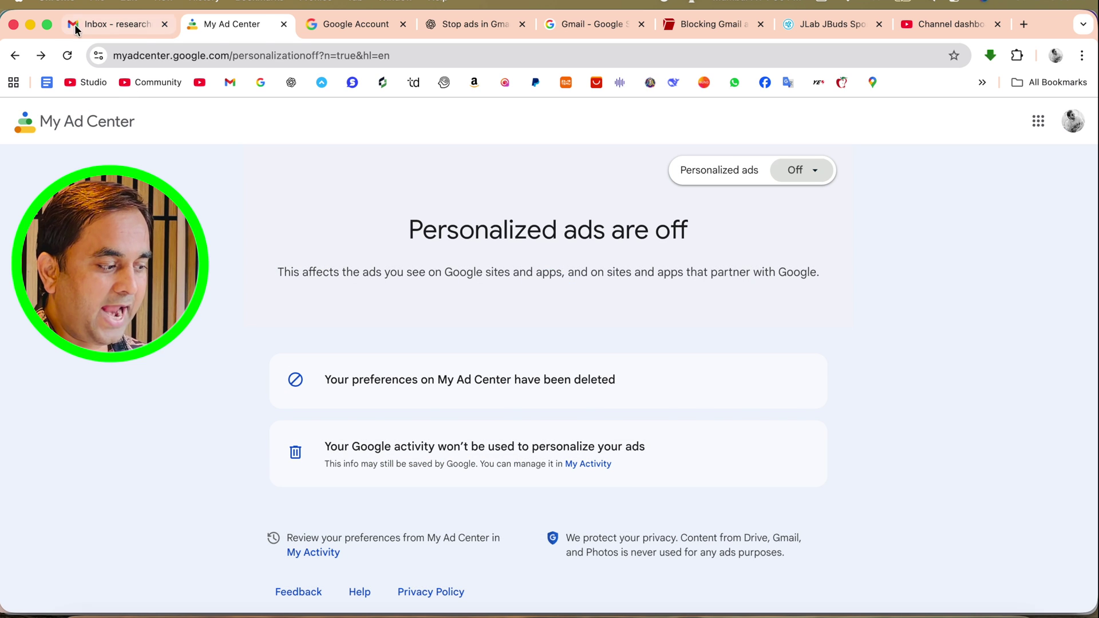
- Return to the Gmail tab, reload the inbox and view Social
click(69, 31)
click(67, 56)
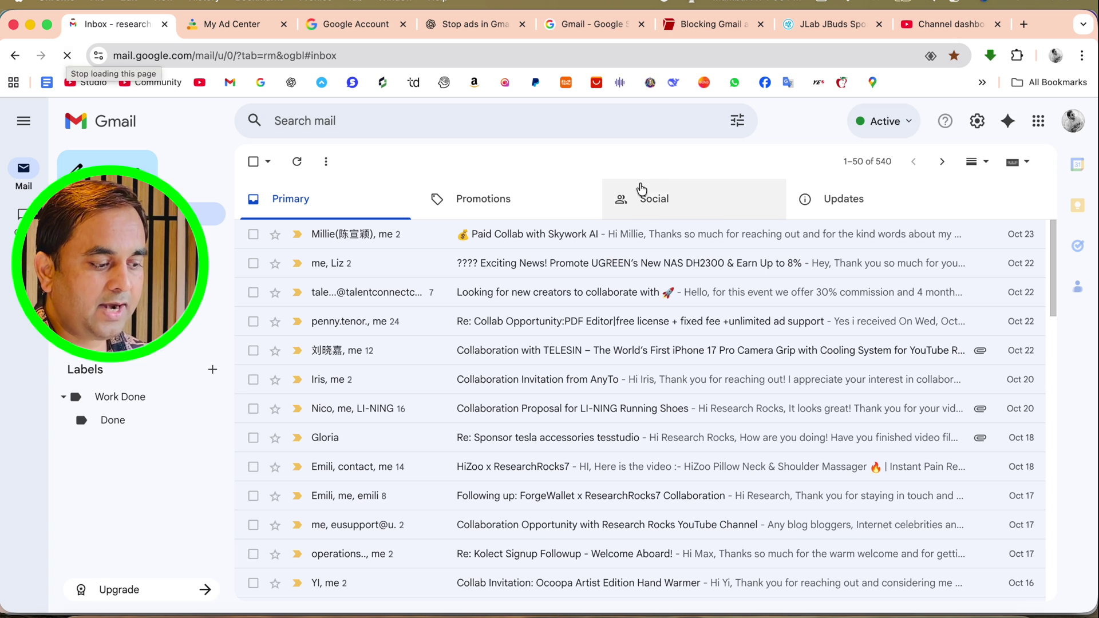
click(656, 200)
- Cycle through the Promotions, Social and Updates categories for ads
click(511, 199)
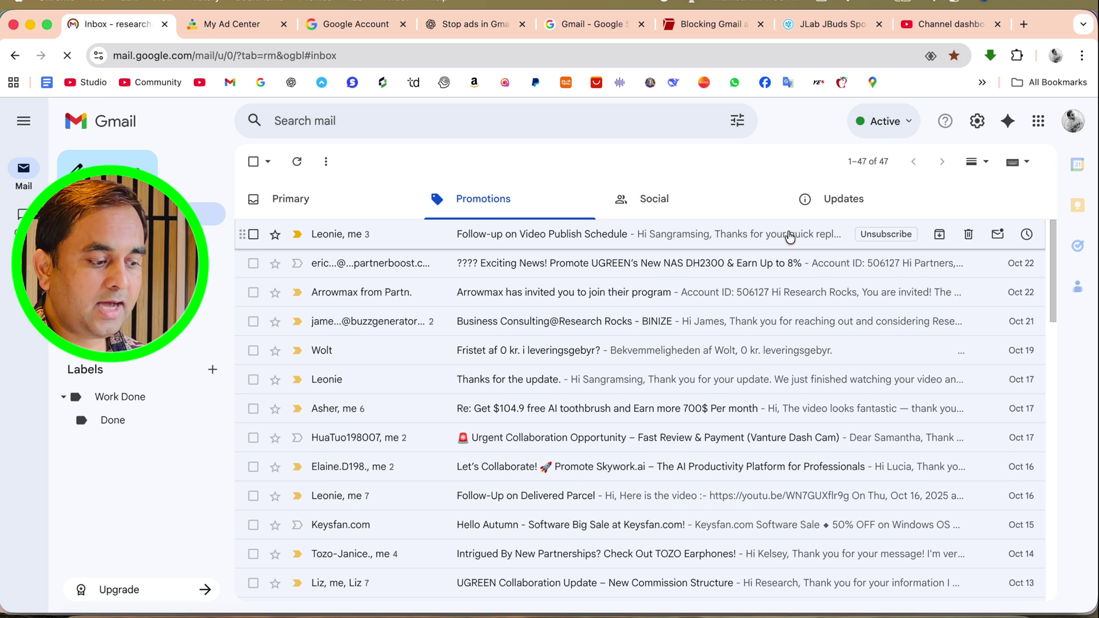
click(654, 199)
click(862, 205)
click(700, 203)
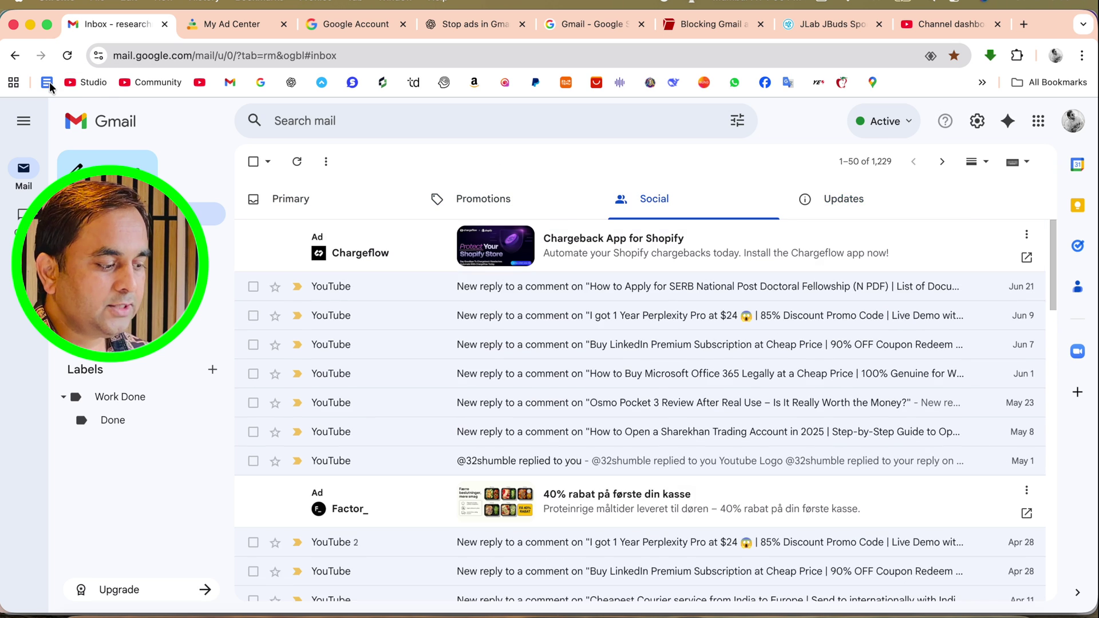
- Reload Gmail and recheck Primary, Promotions and Social, where sponsored ads remain
click(66, 56)
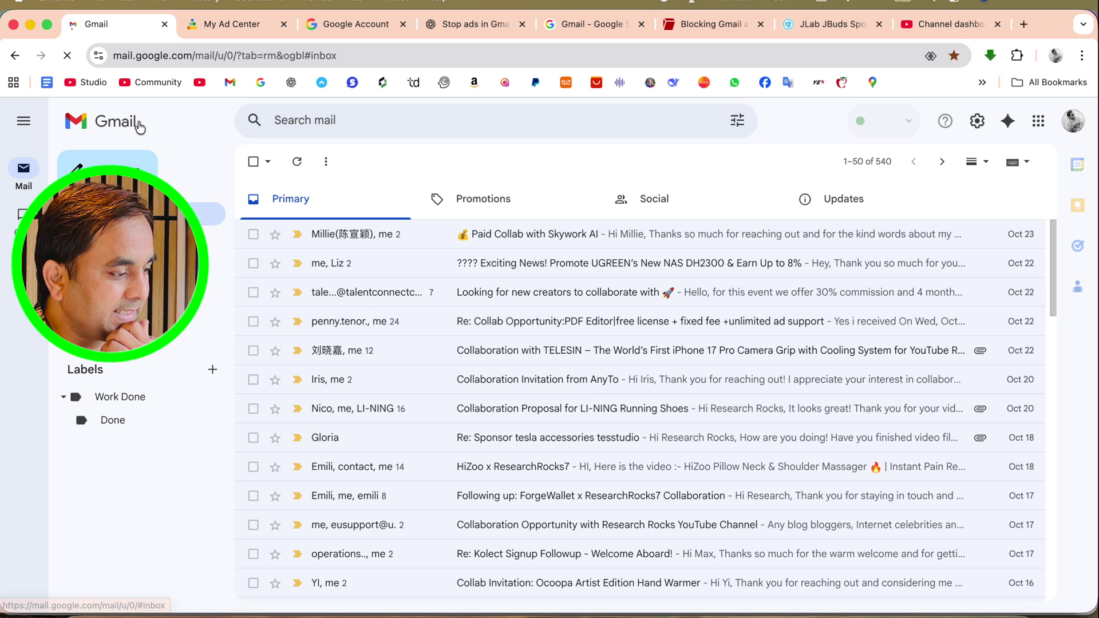
click(653, 199)
click(406, 218)
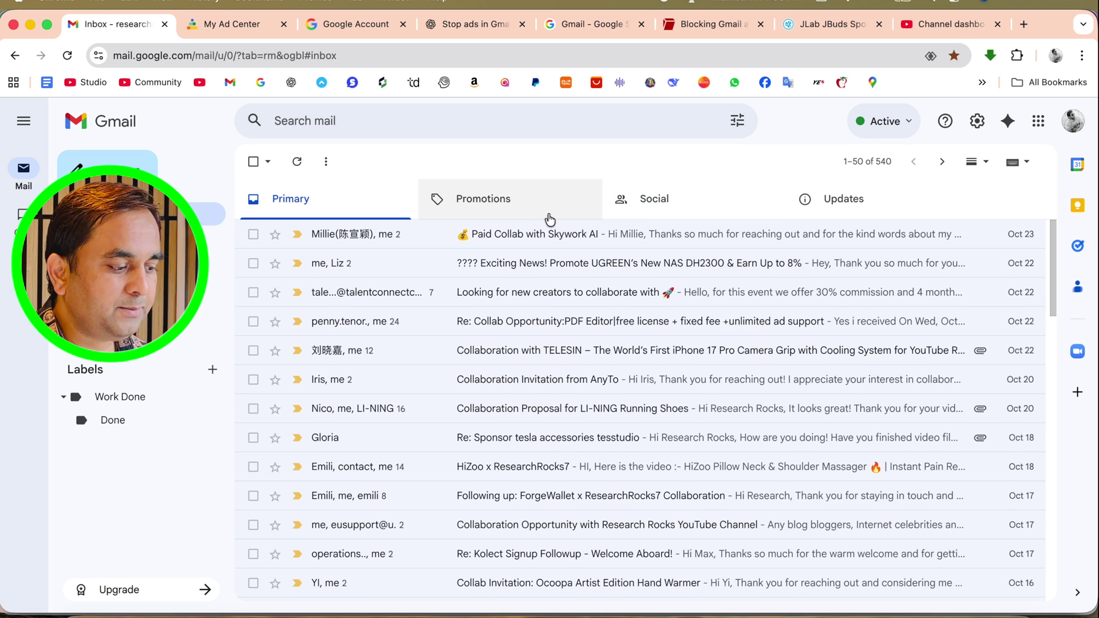
click(649, 212)
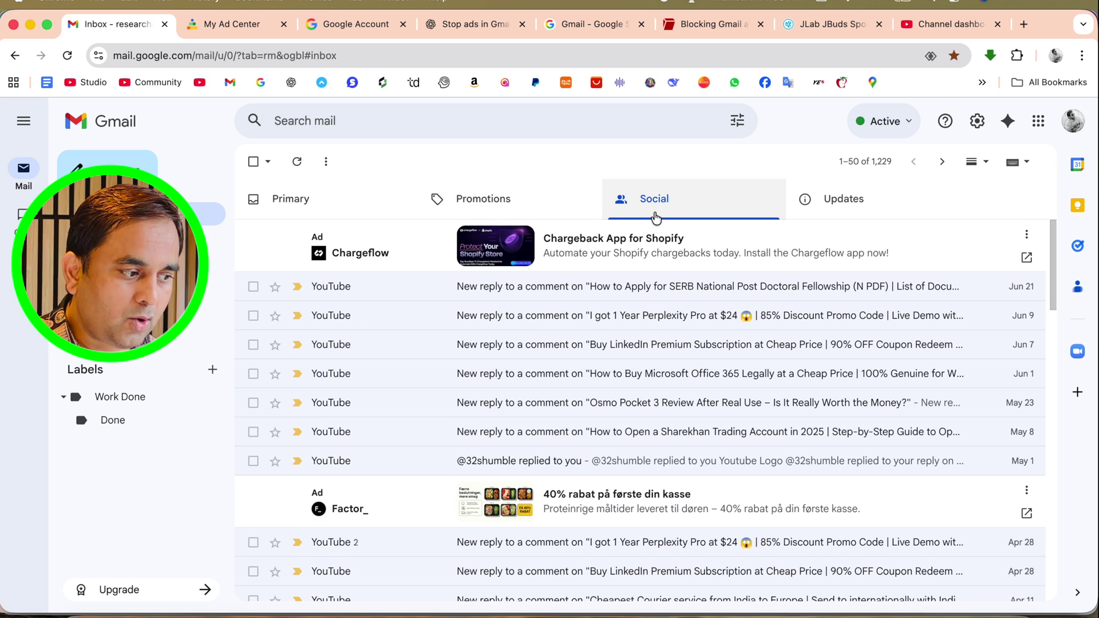
key(super+t)
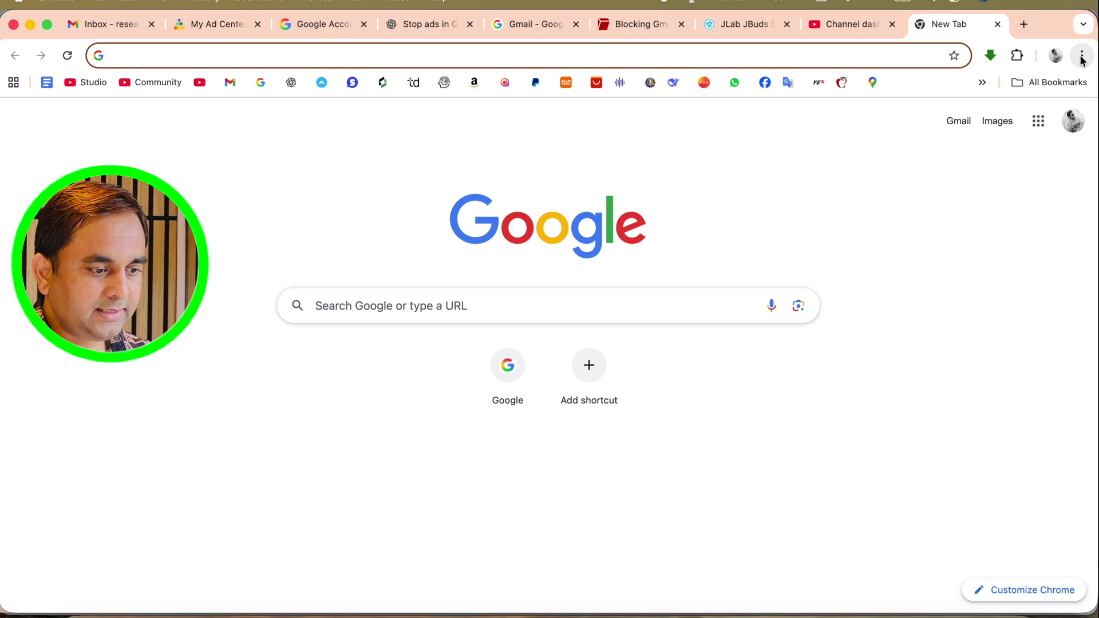
- Search the Chrome Web Store for uBlock Origin and add uBlock Origin Lite to Chrome
click(1083, 55)
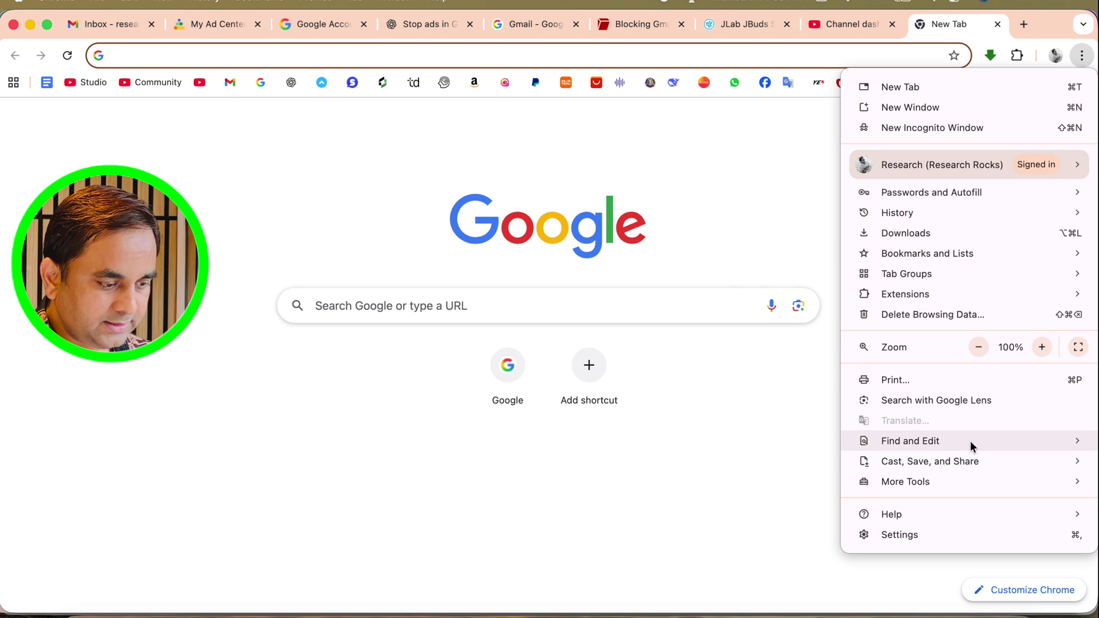
mouse_move(906, 295)
click(791, 312)
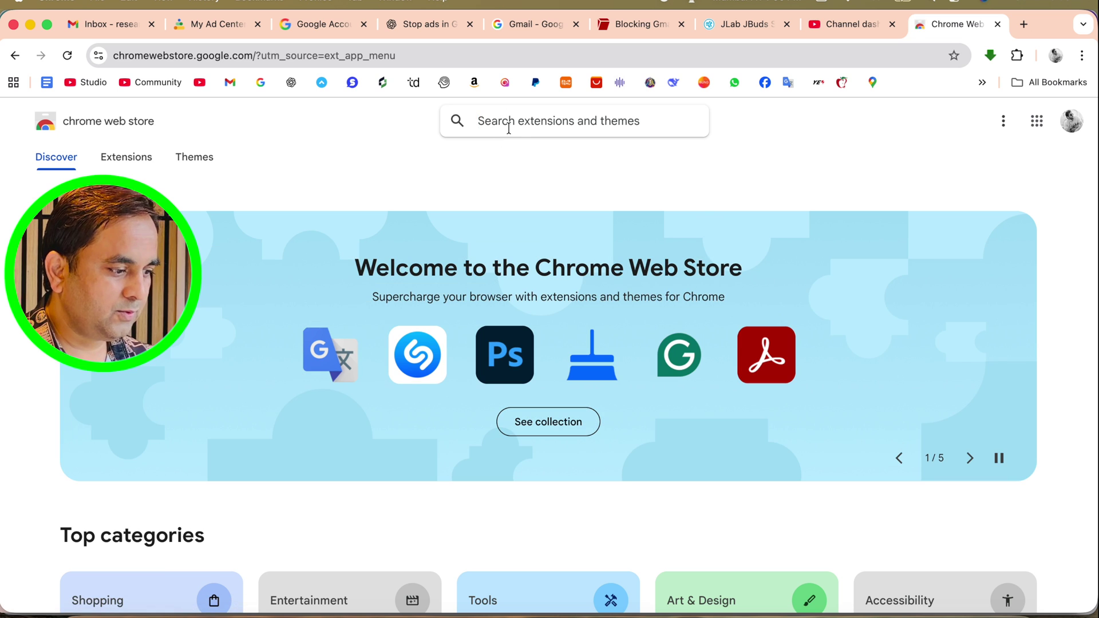
click(508, 127)
text(uBlock Origin)
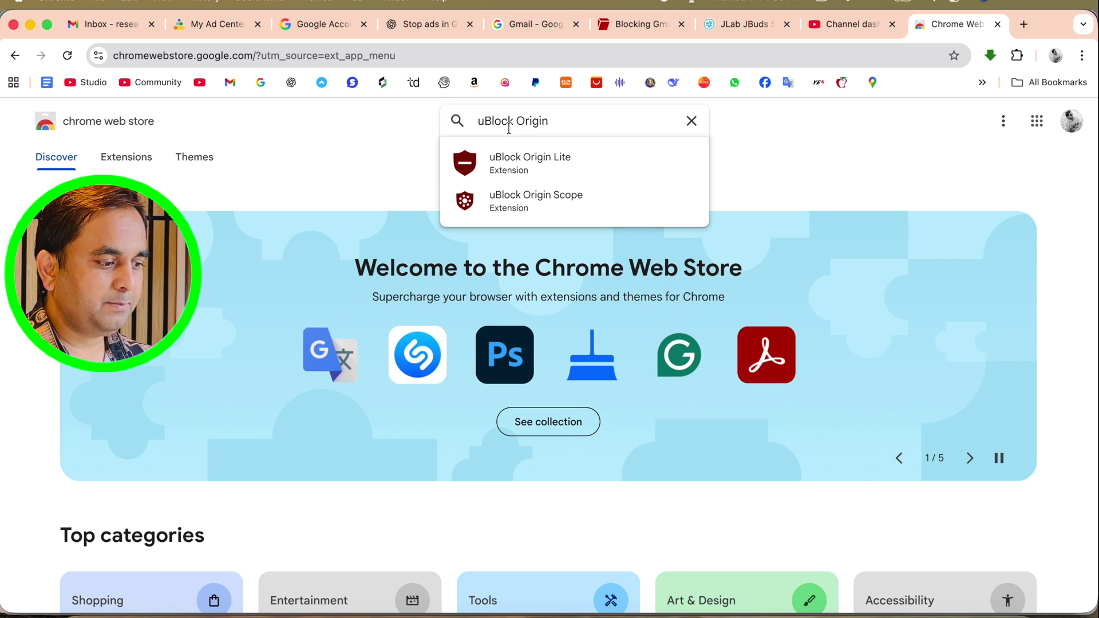
key(Return)
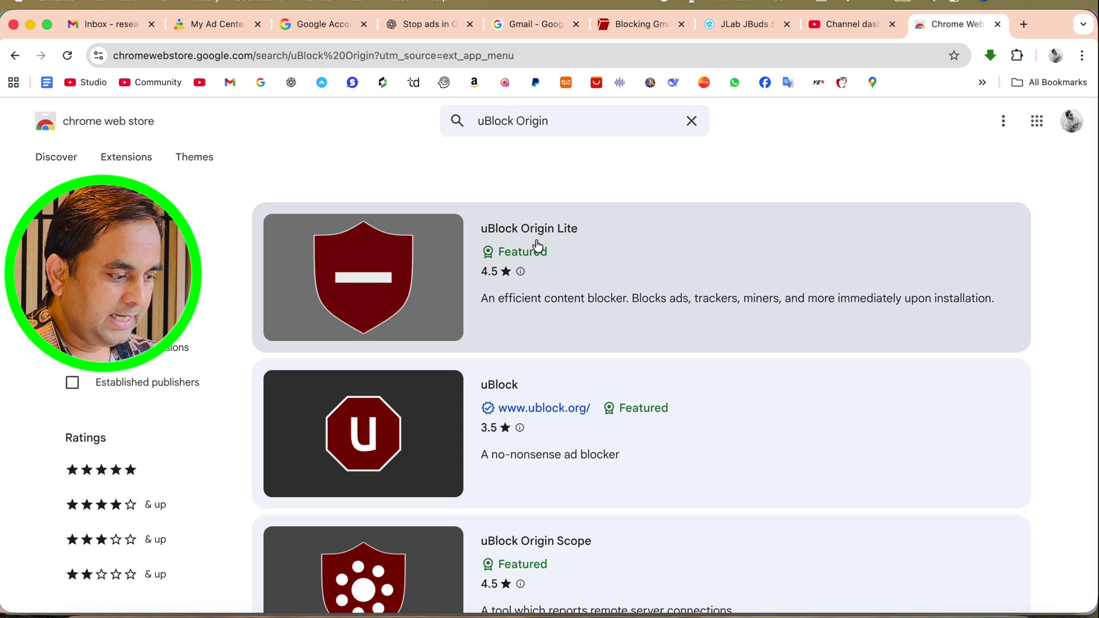
click(531, 229)
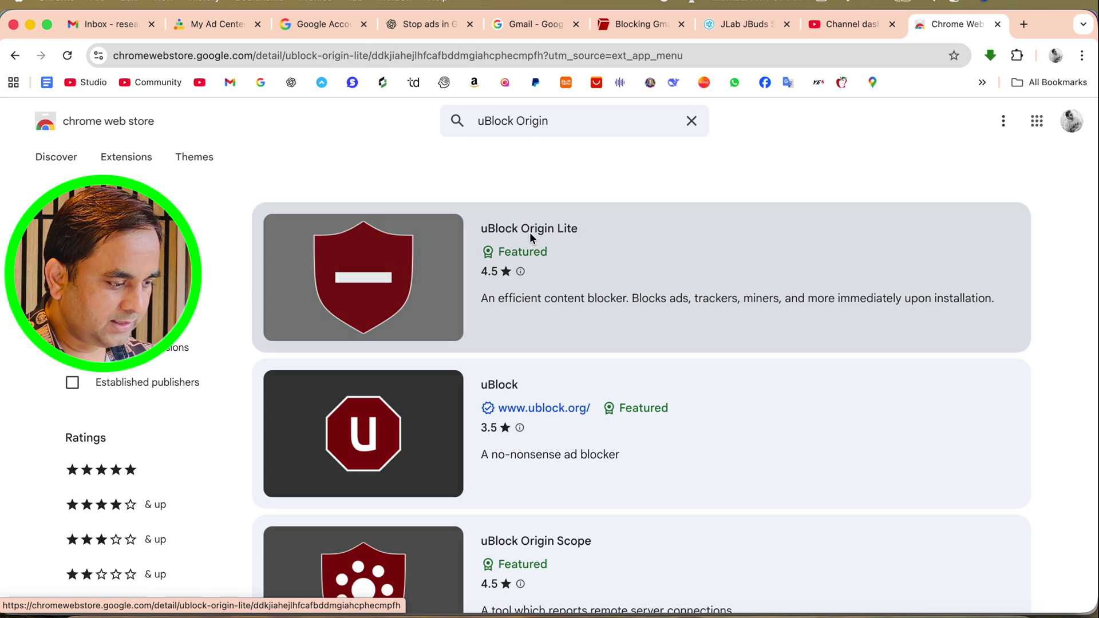
click(905, 212)
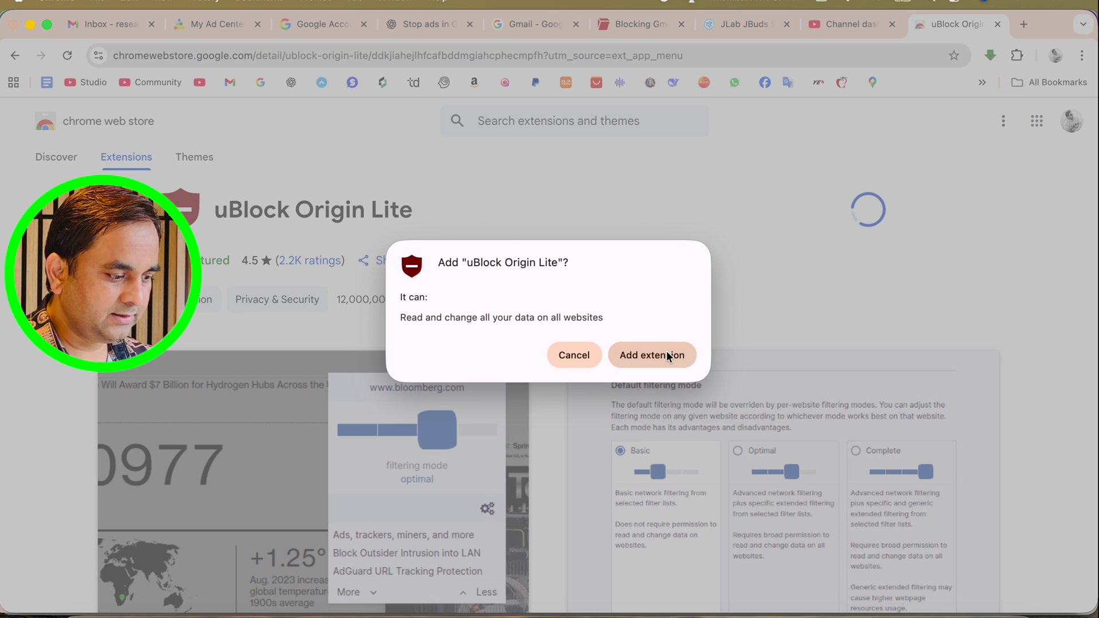
click(639, 356)
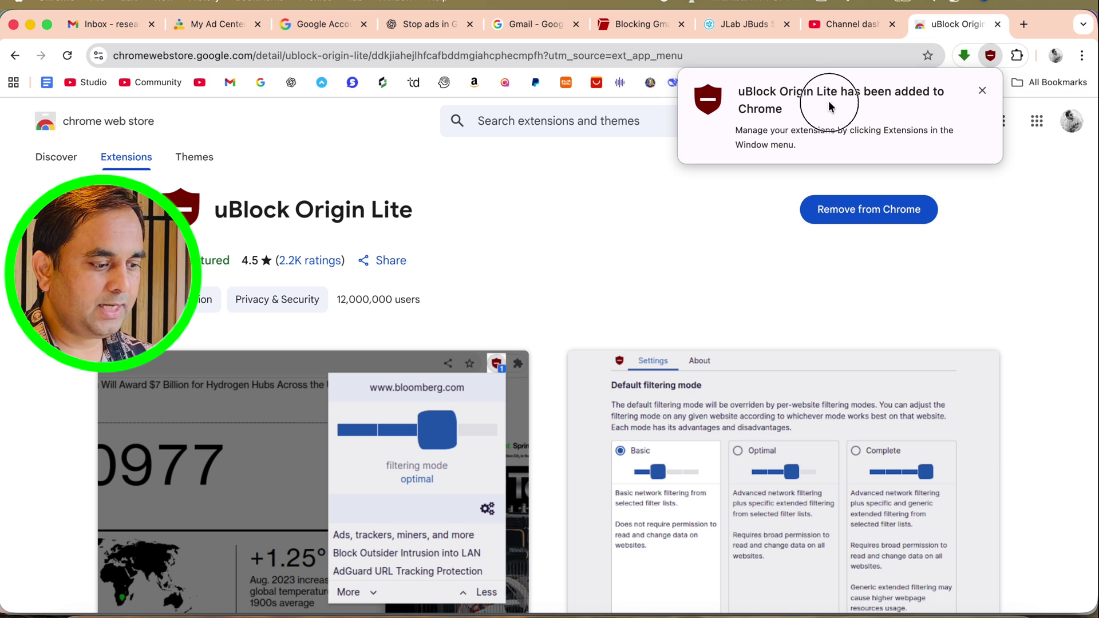
click(99, 26)
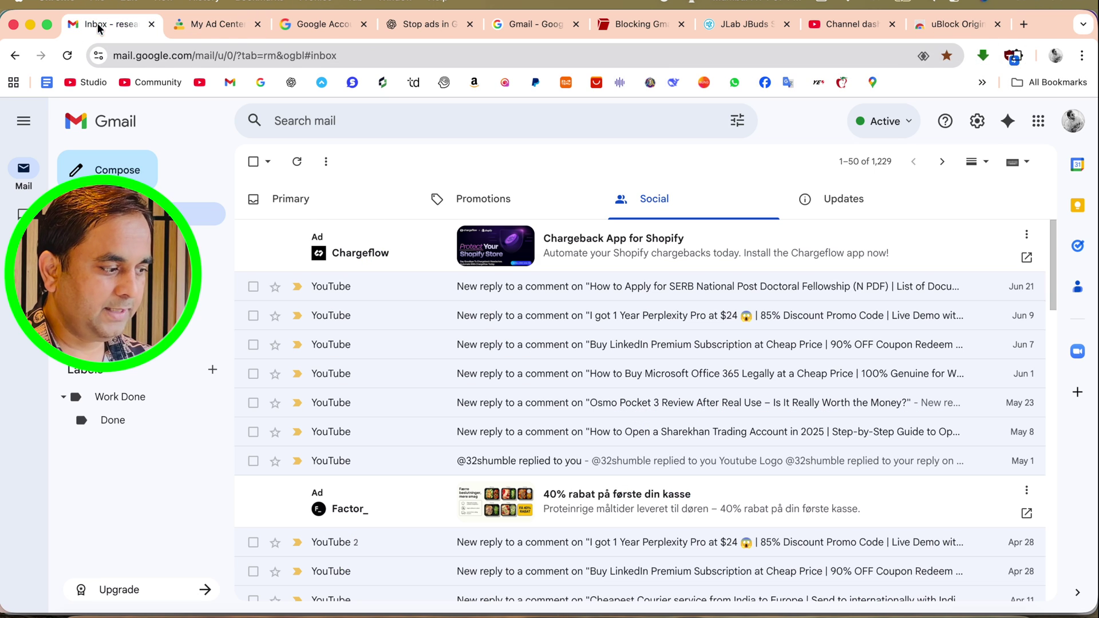
- Reload Gmail and check Promotions, then Social, which now shows no sponsored ads
click(67, 56)
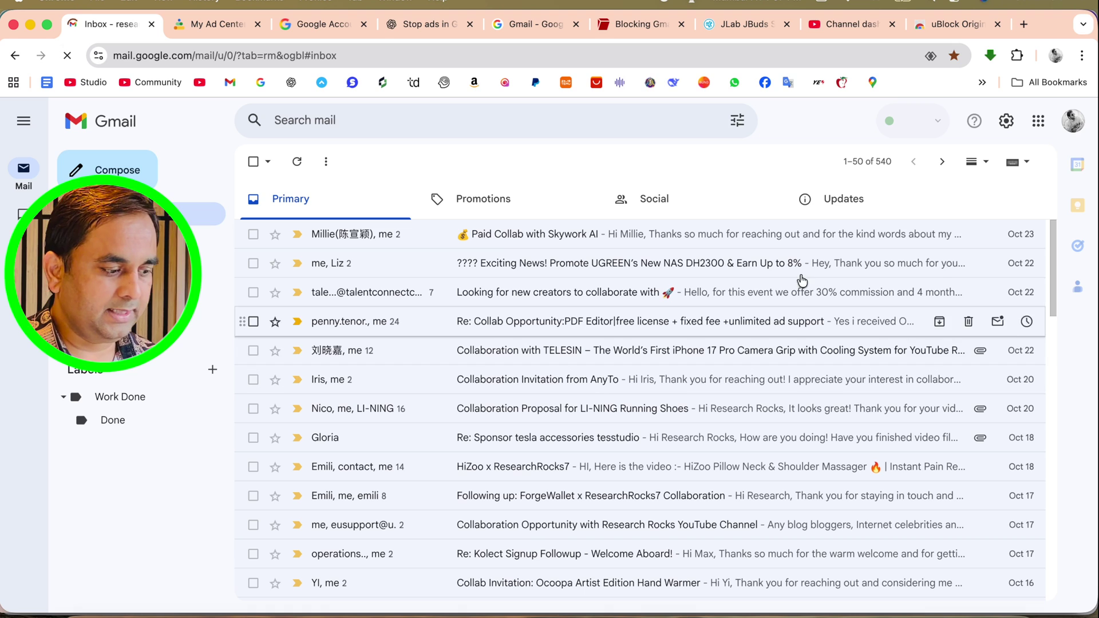
click(515, 206)
click(695, 203)
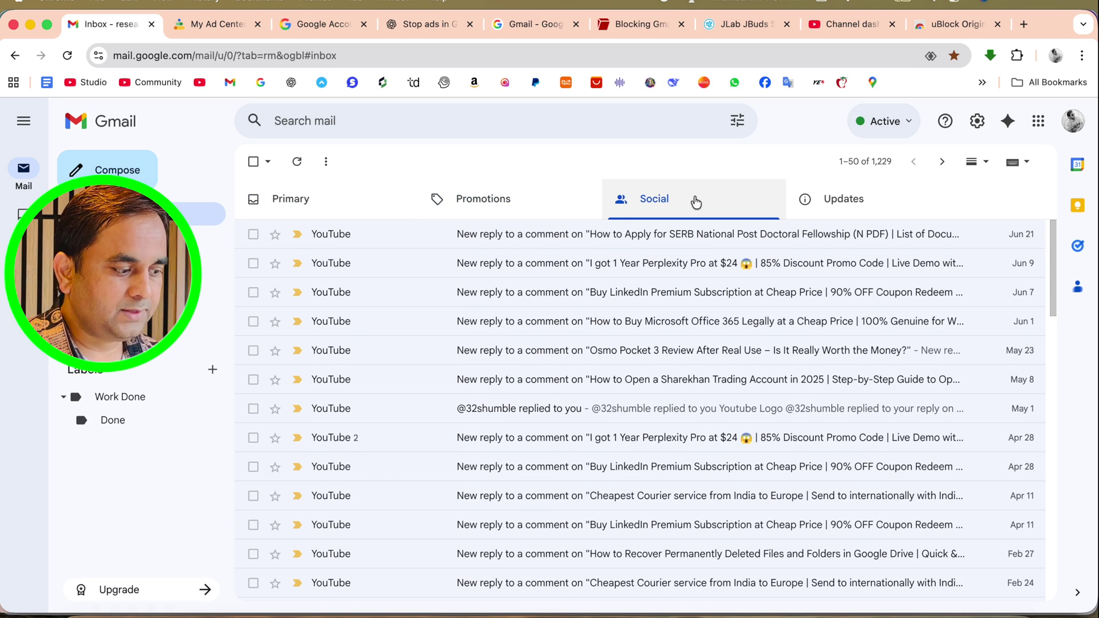